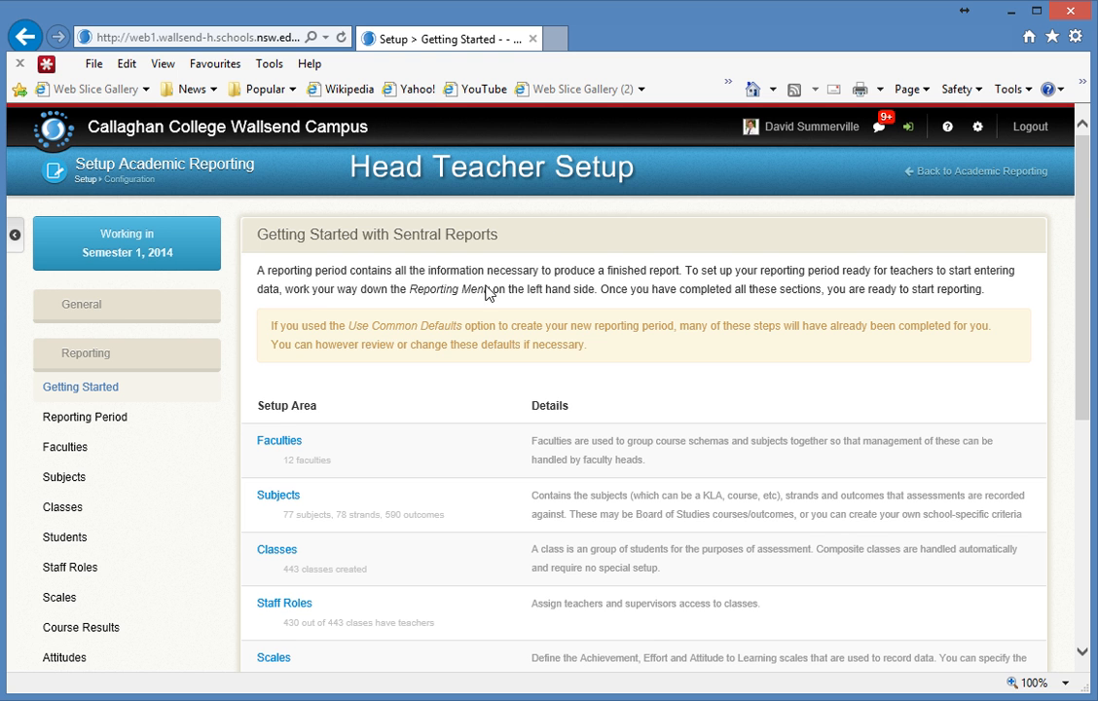
Open the ICT faculty's IST Elective - Year 09 course schema for editing.
scroll(441, 402, down, 3)
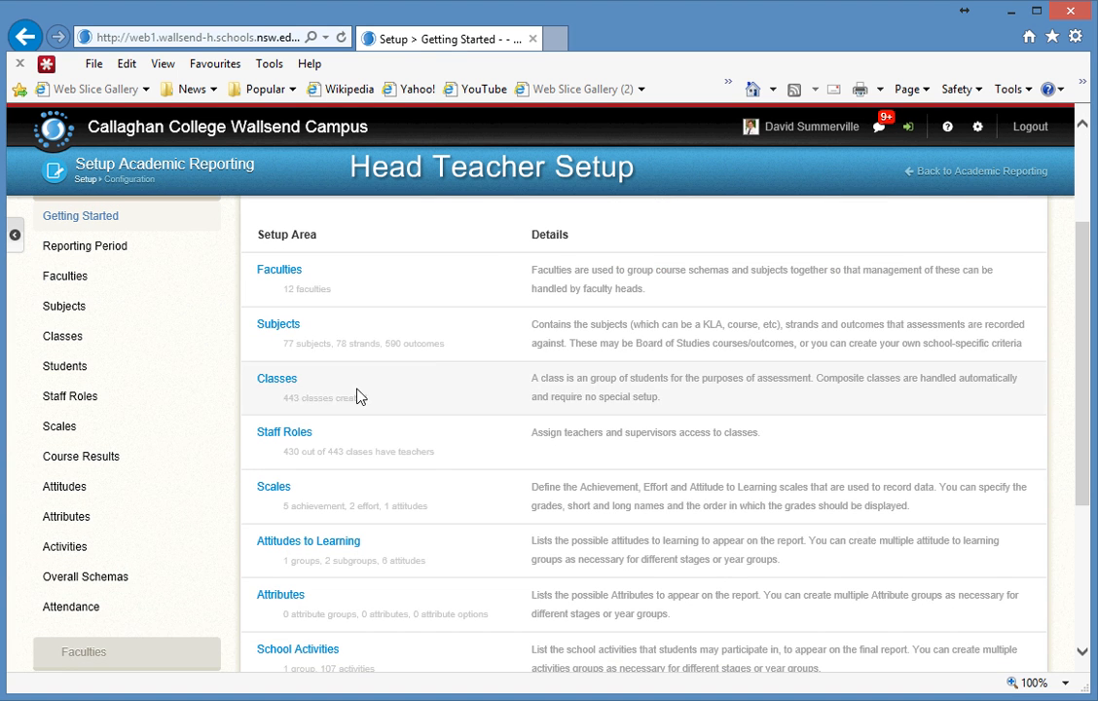
scroll(682, 453, down, 3)
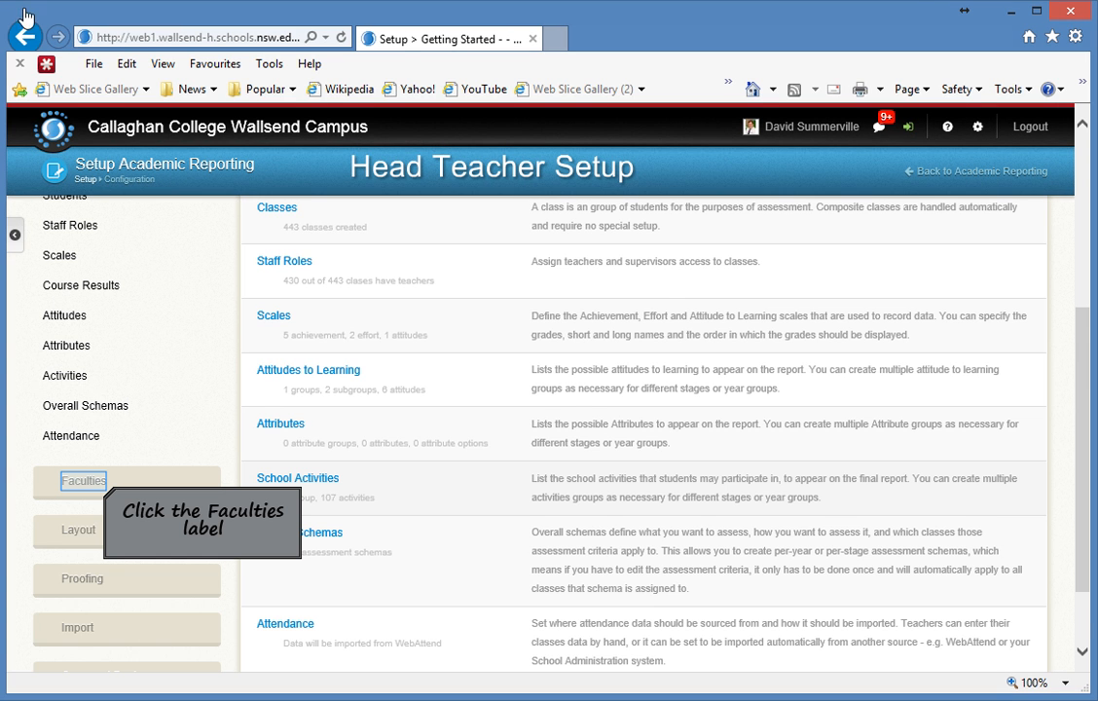
click(105, 494)
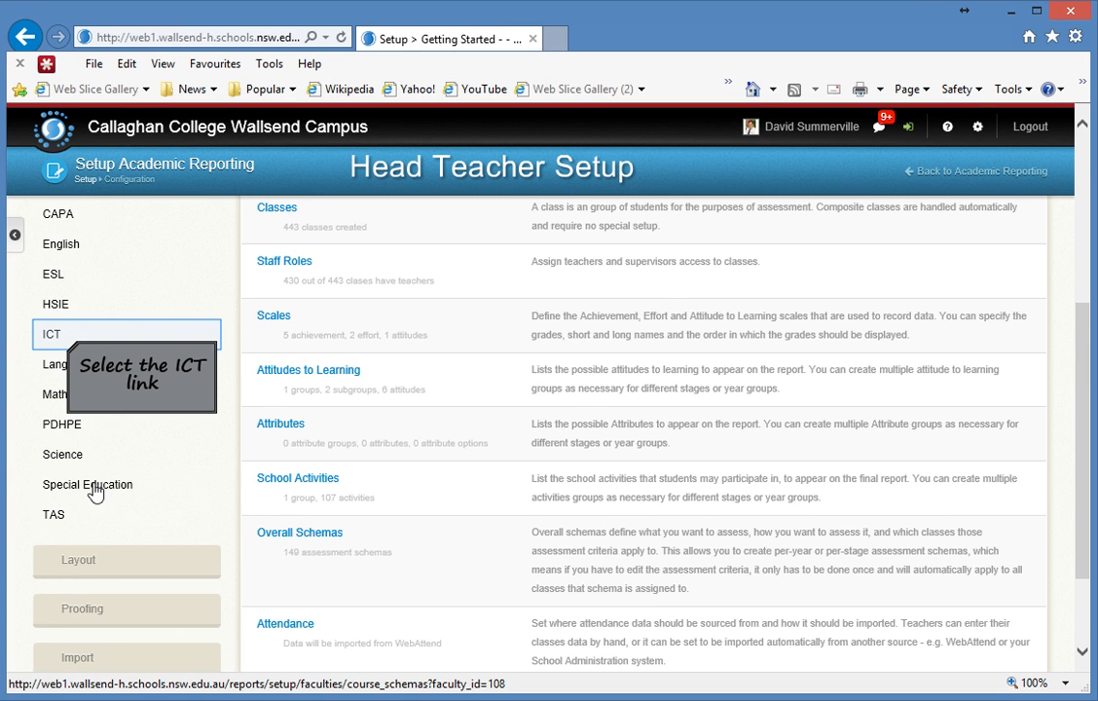
click(66, 342)
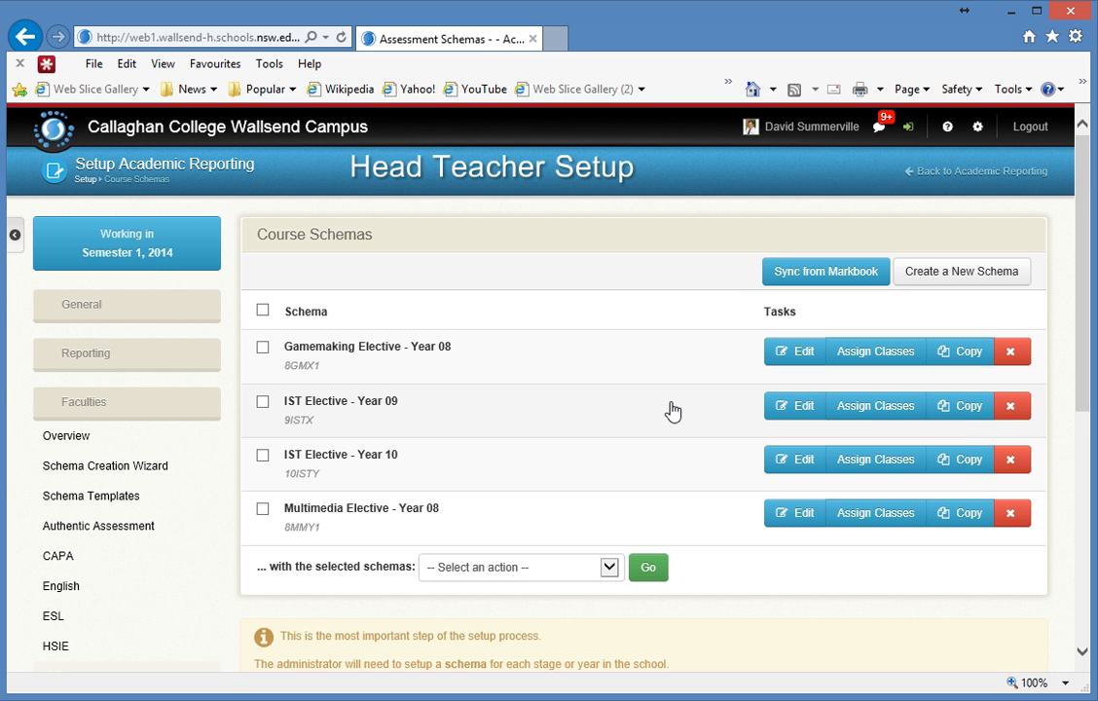
click(801, 408)
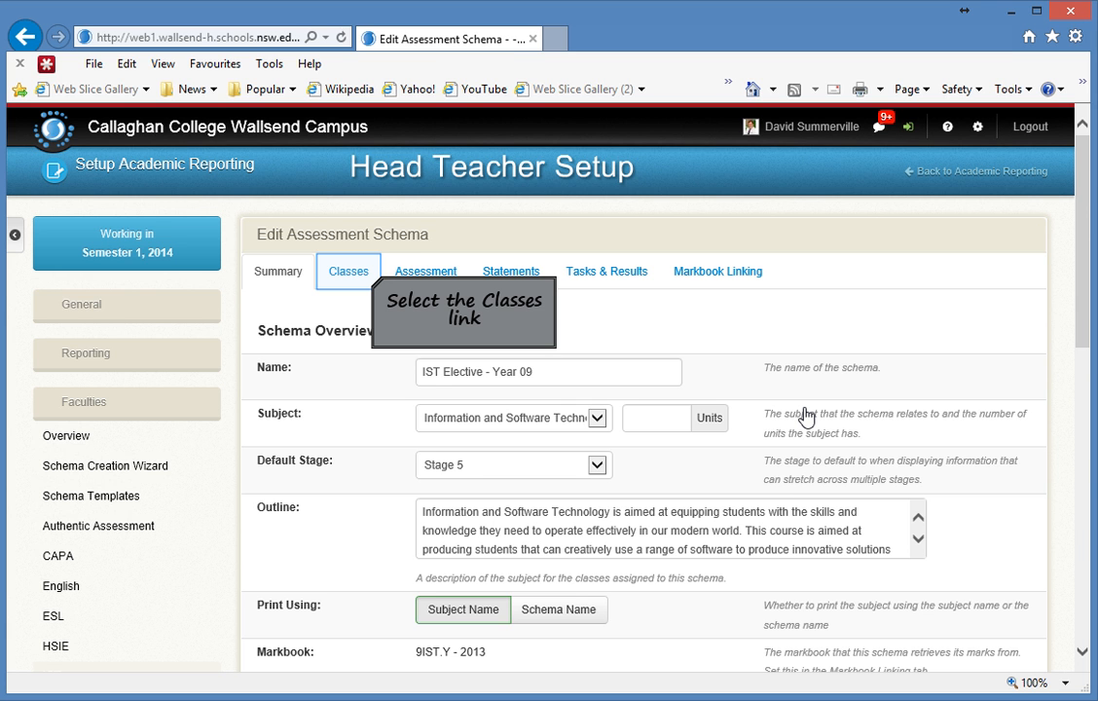
Review the classes that can be assigned to the IST Elective - Year 09 schema.
click(371, 282)
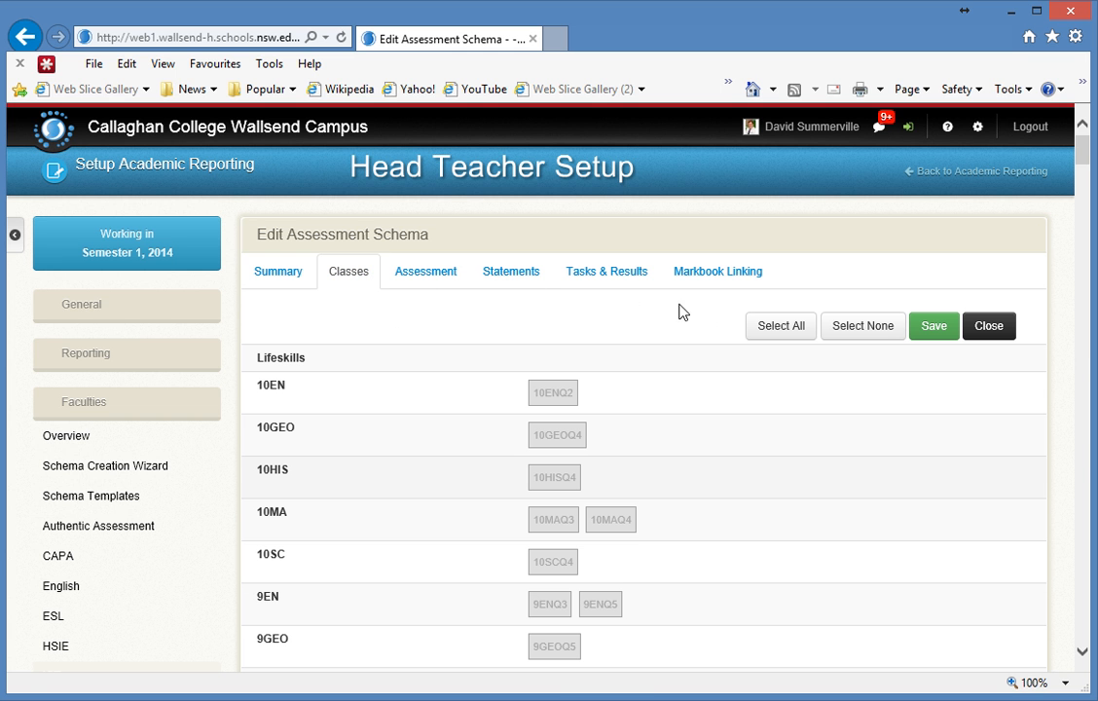
scroll(853, 465, down, 5)
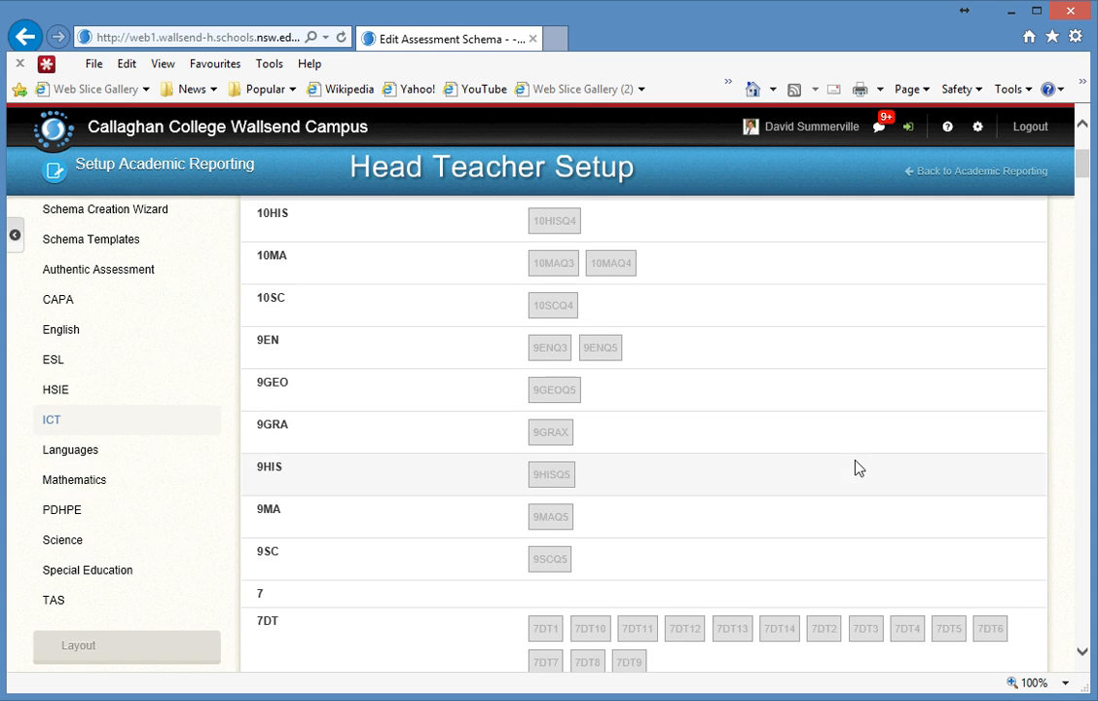
scroll(857, 467, down, 2)
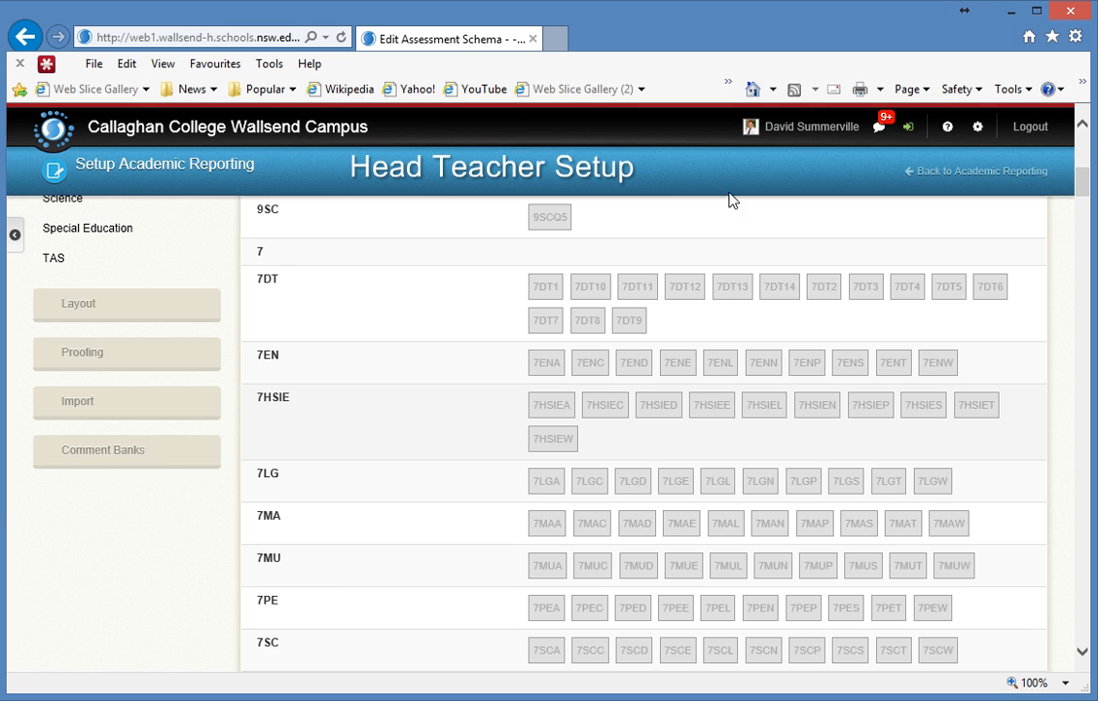
scroll(821, 442, up, 7)
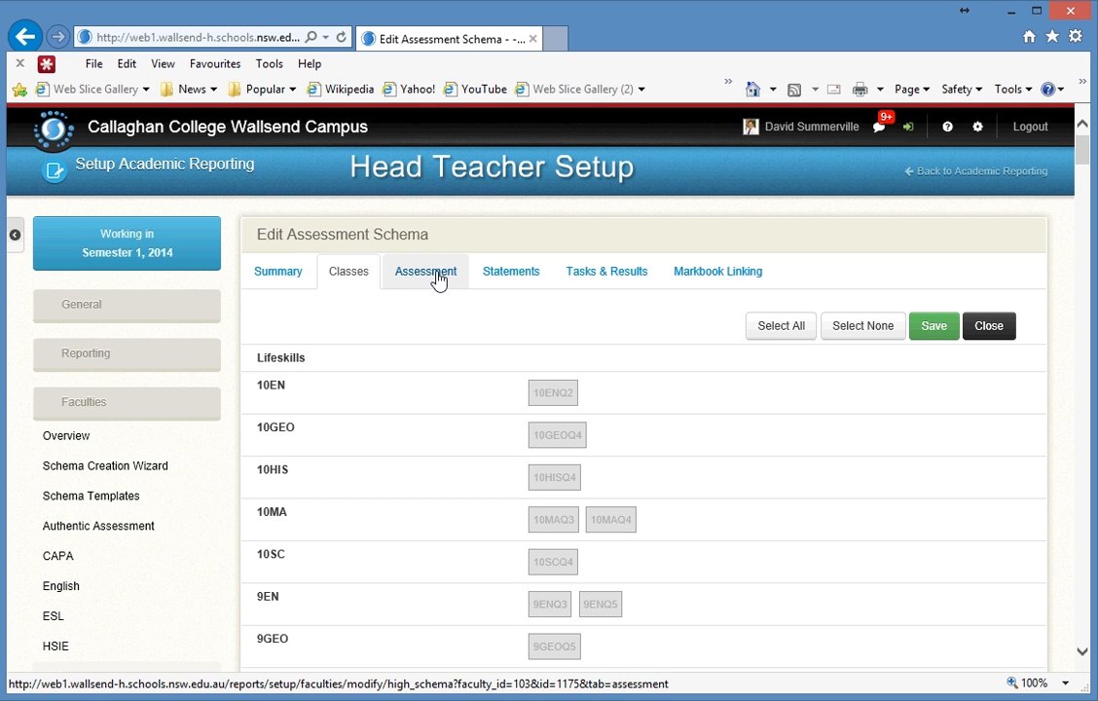
Include Stage 5 outcome 5.3.1 in the schema's assessment outcomes.
click(437, 279)
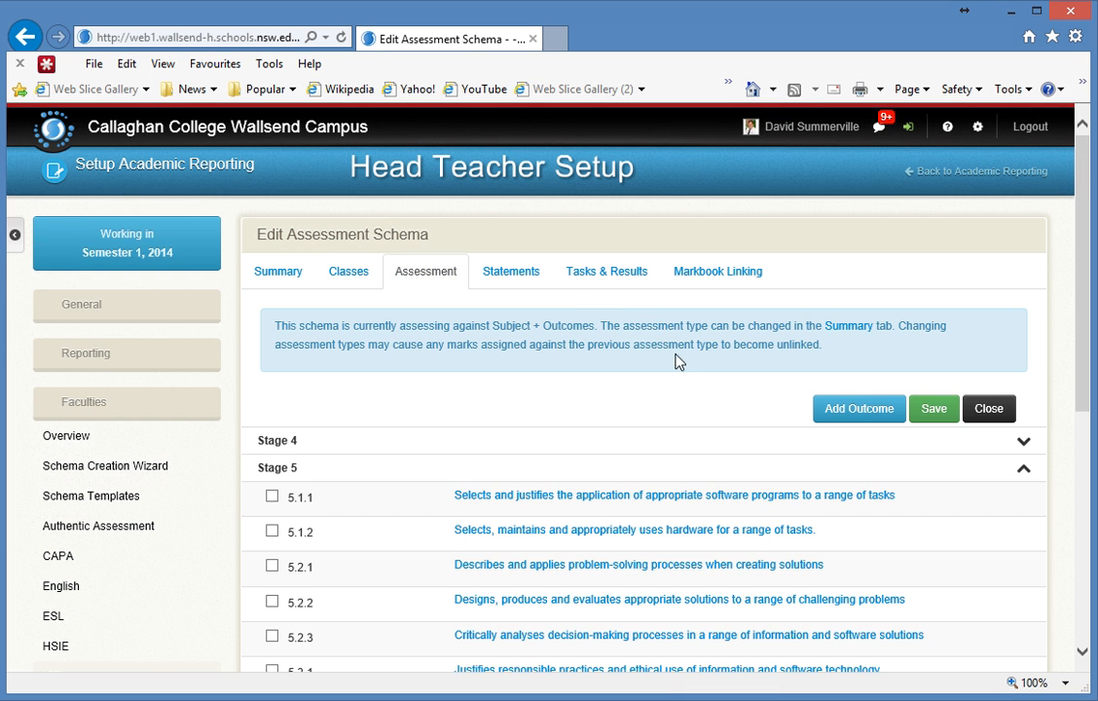
scroll(684, 399, down, 3)
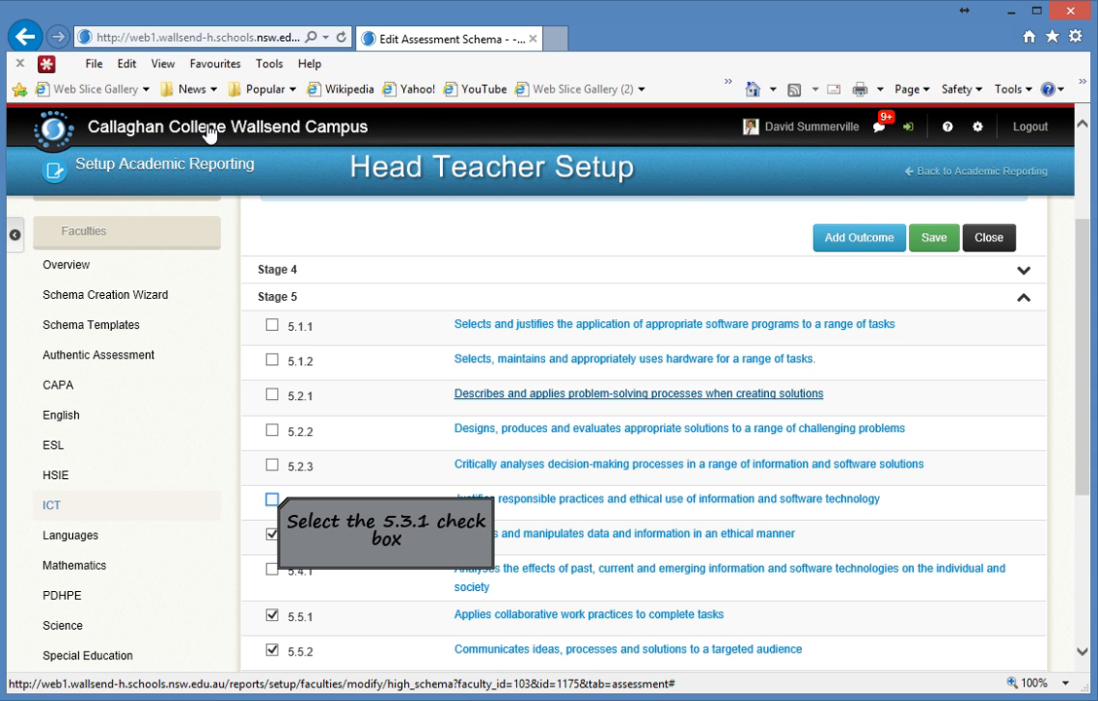
click(272, 499)
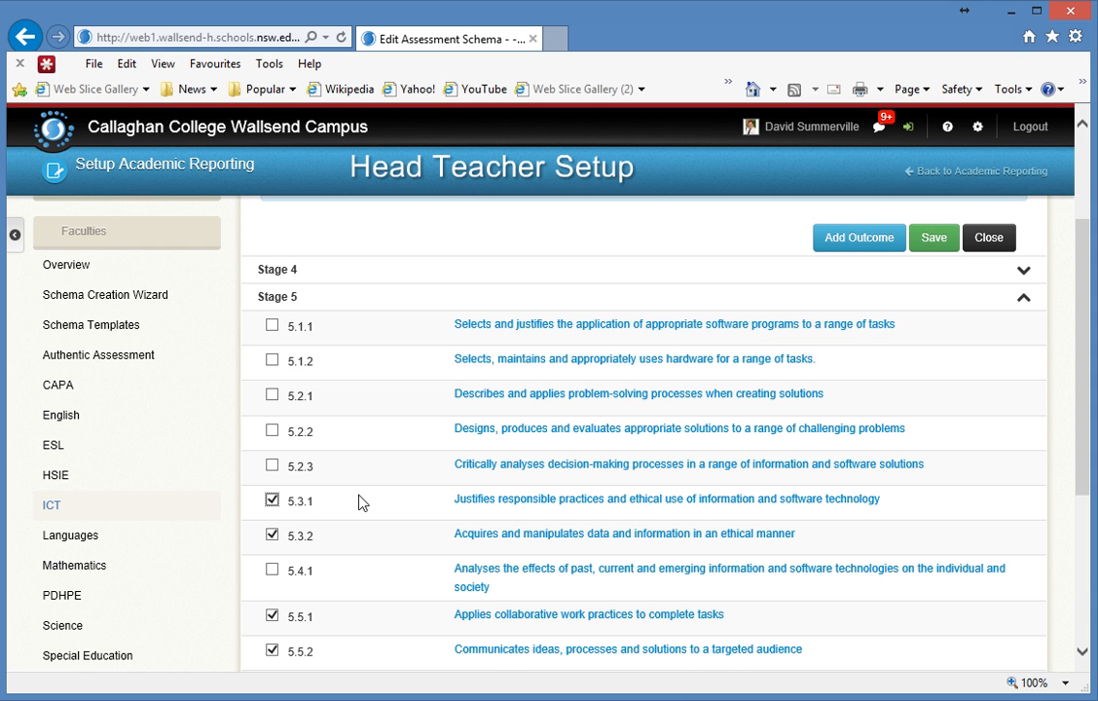
Link outcomes 5.3.2, 5.5.1, 5.5.2 and 5.5.3 to Grade [Grade by Percentage] in the schema's markbook linking.
scroll(445, 497, up, 3)
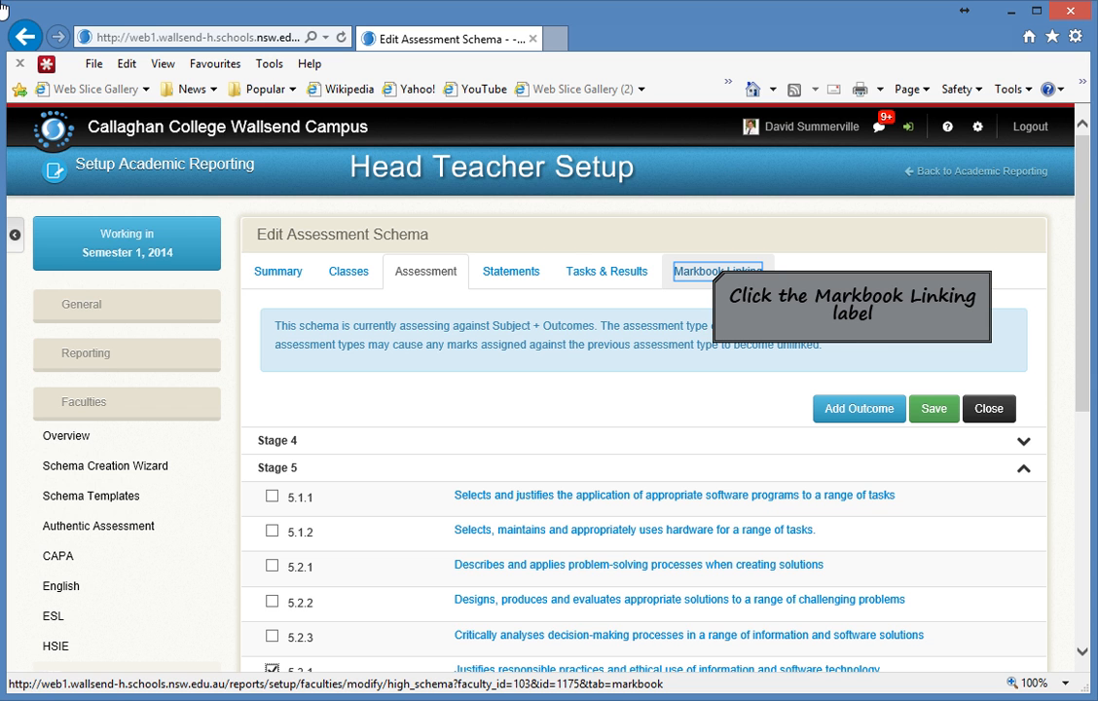
click(714, 273)
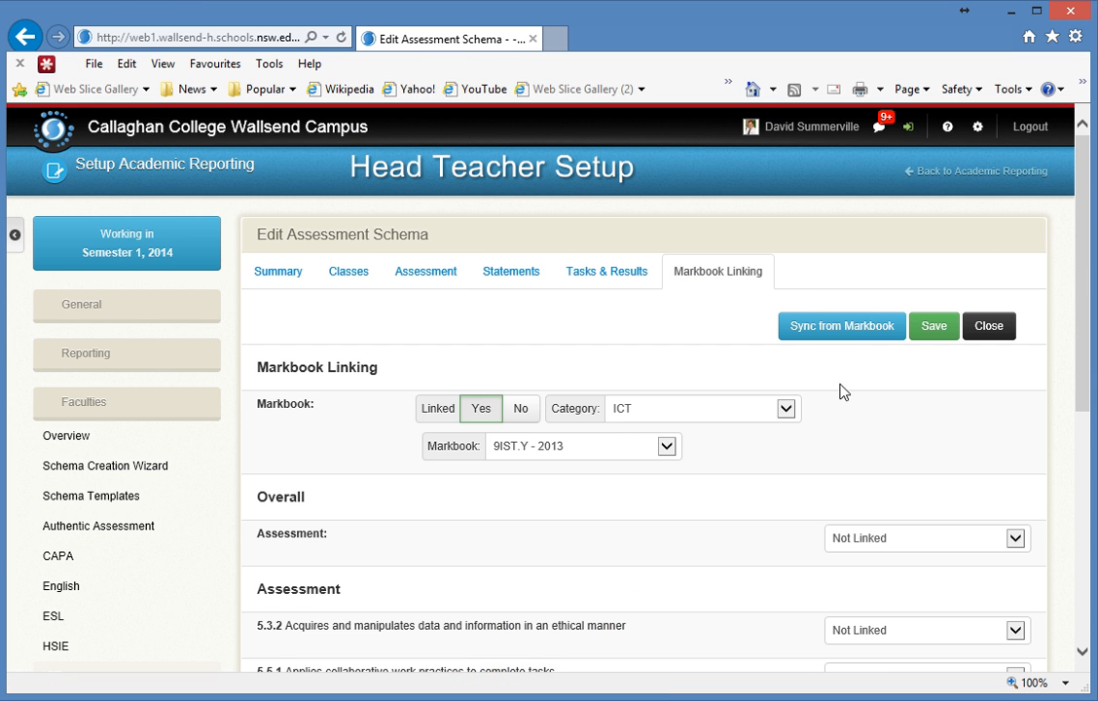
scroll(848, 477, down, 2)
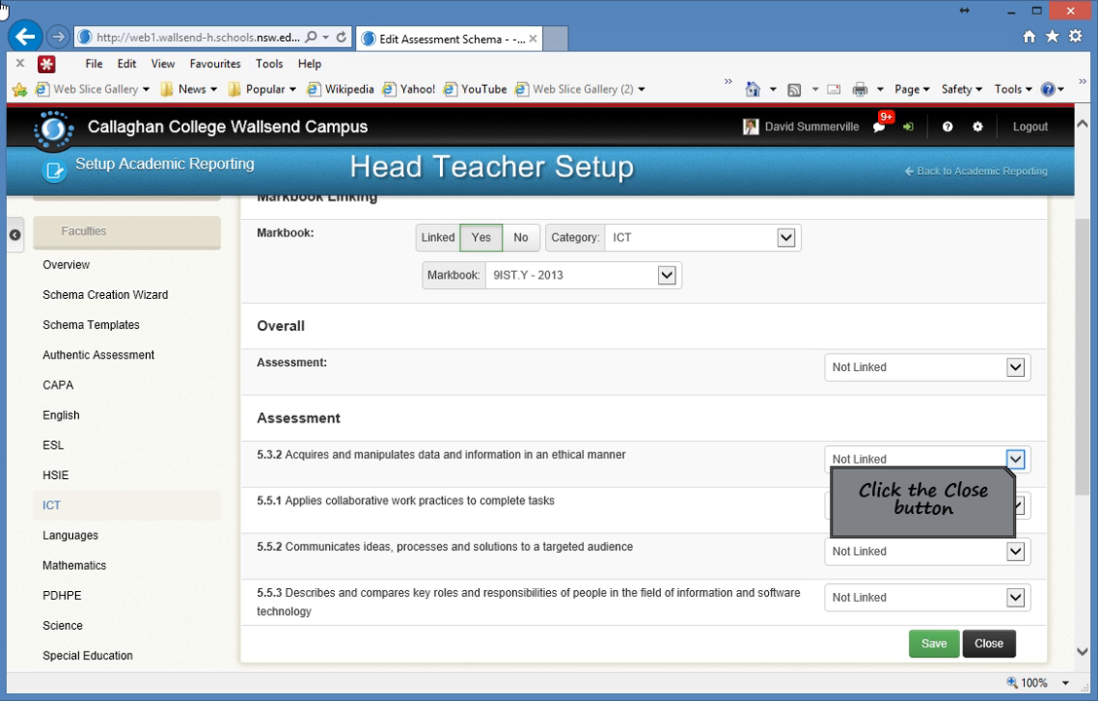
click(1016, 459)
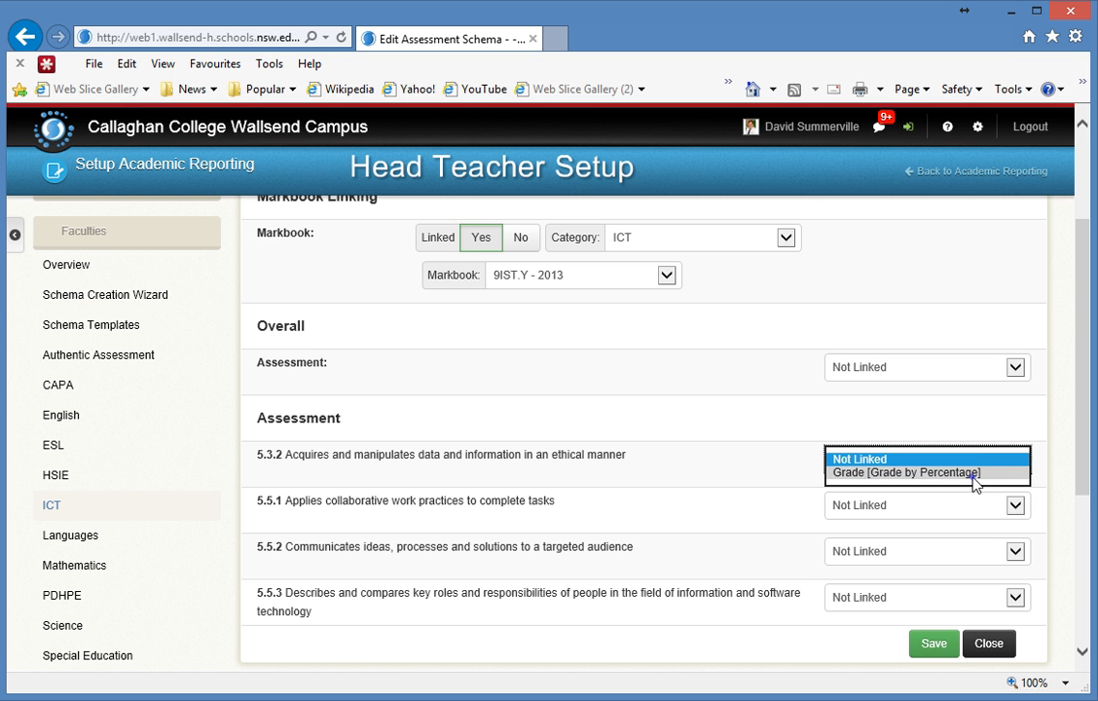
click(978, 474)
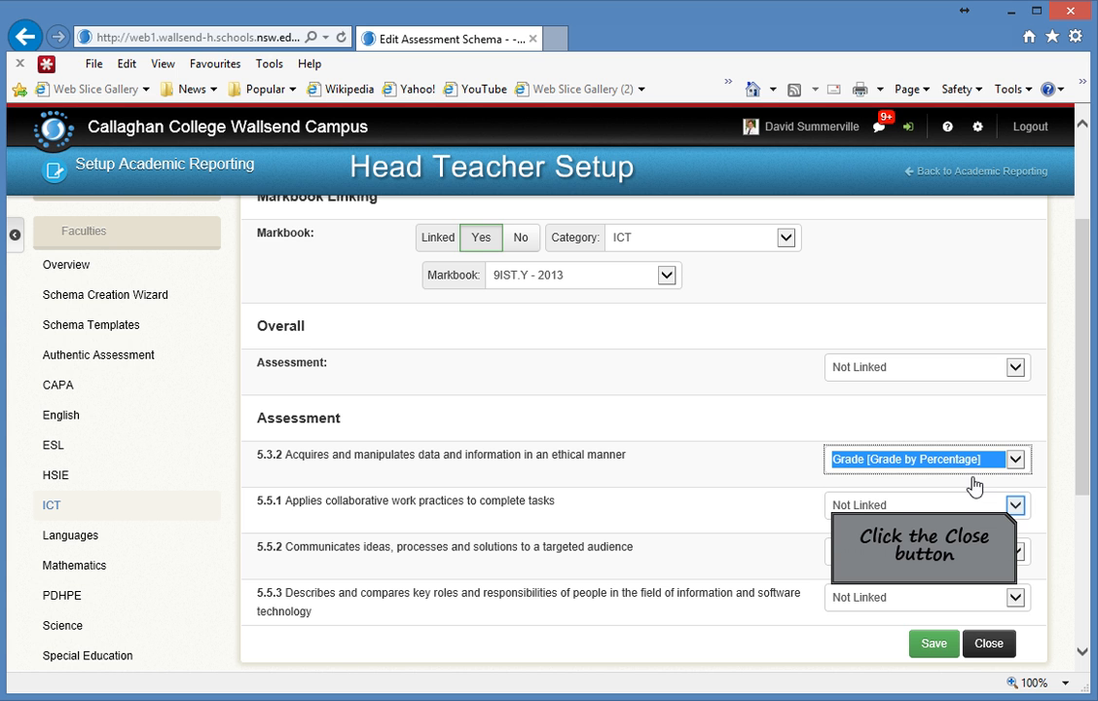
click(1016, 504)
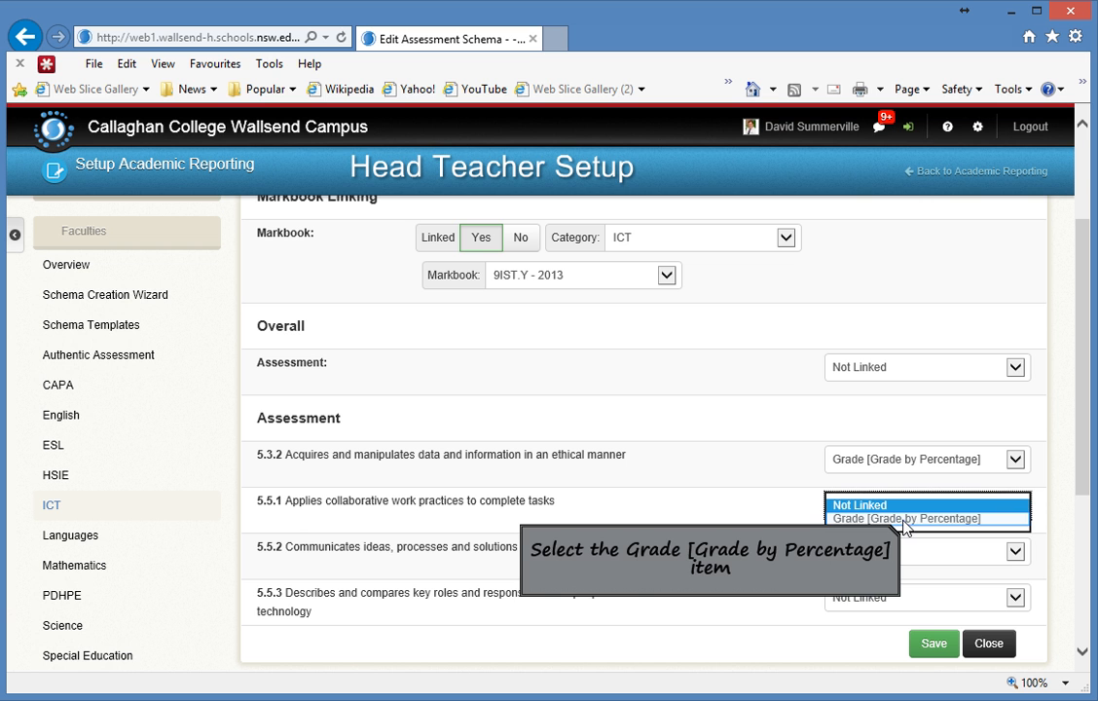
click(923, 519)
click(1015, 552)
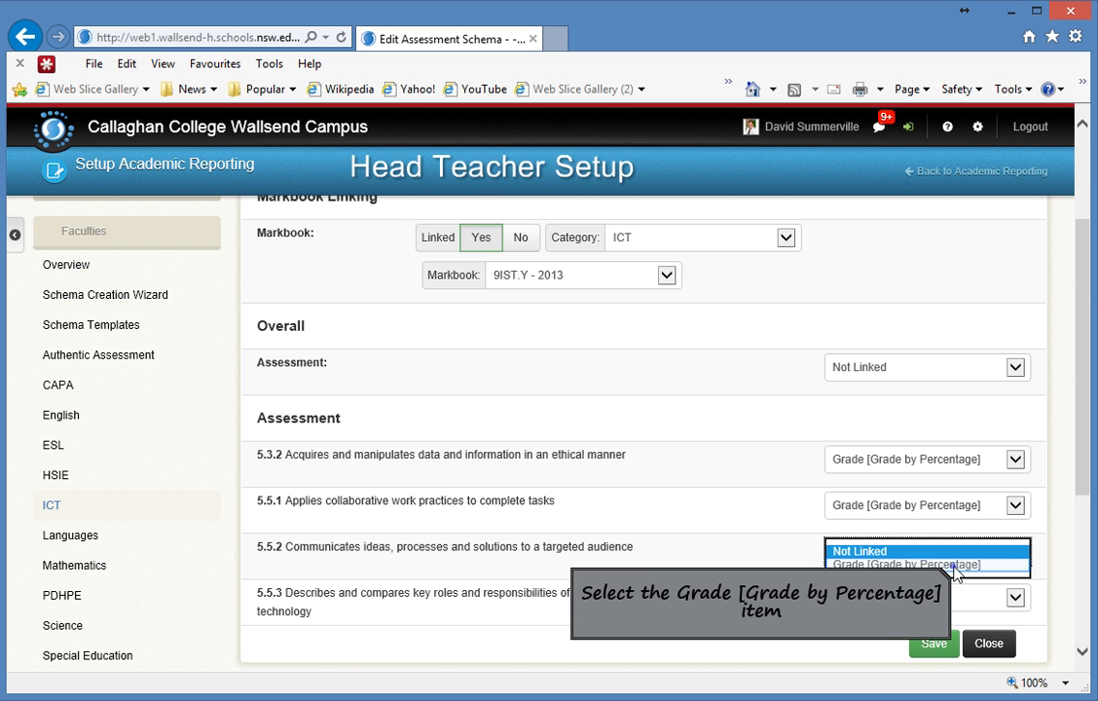
click(923, 565)
click(1015, 598)
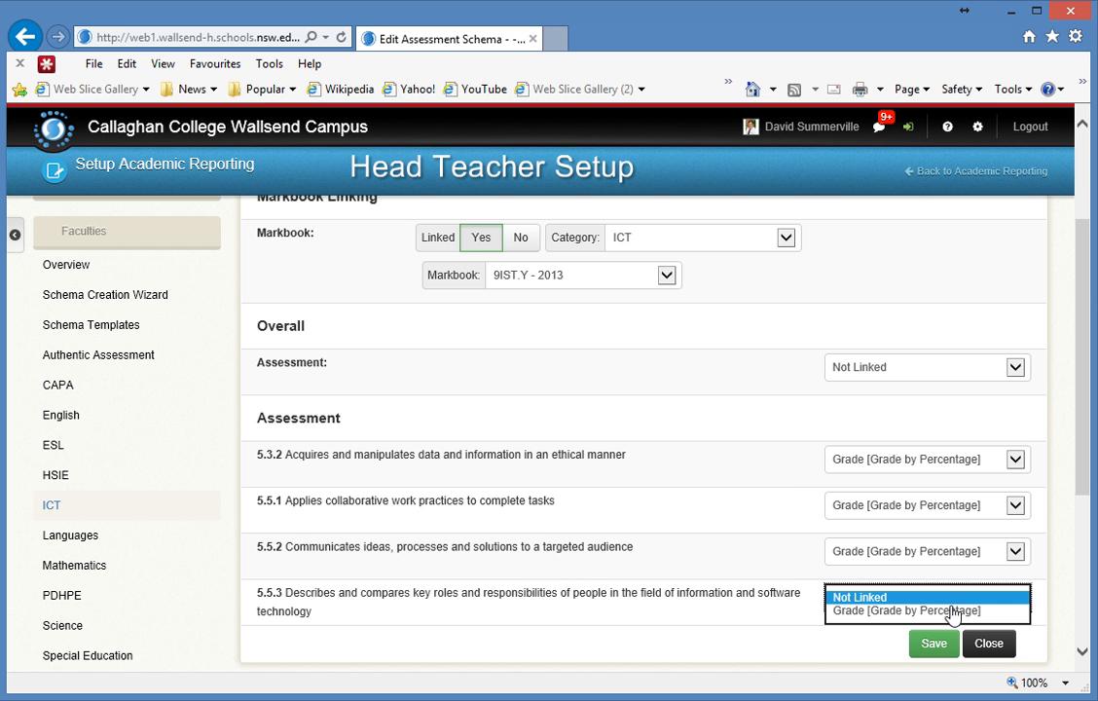
click(953, 610)
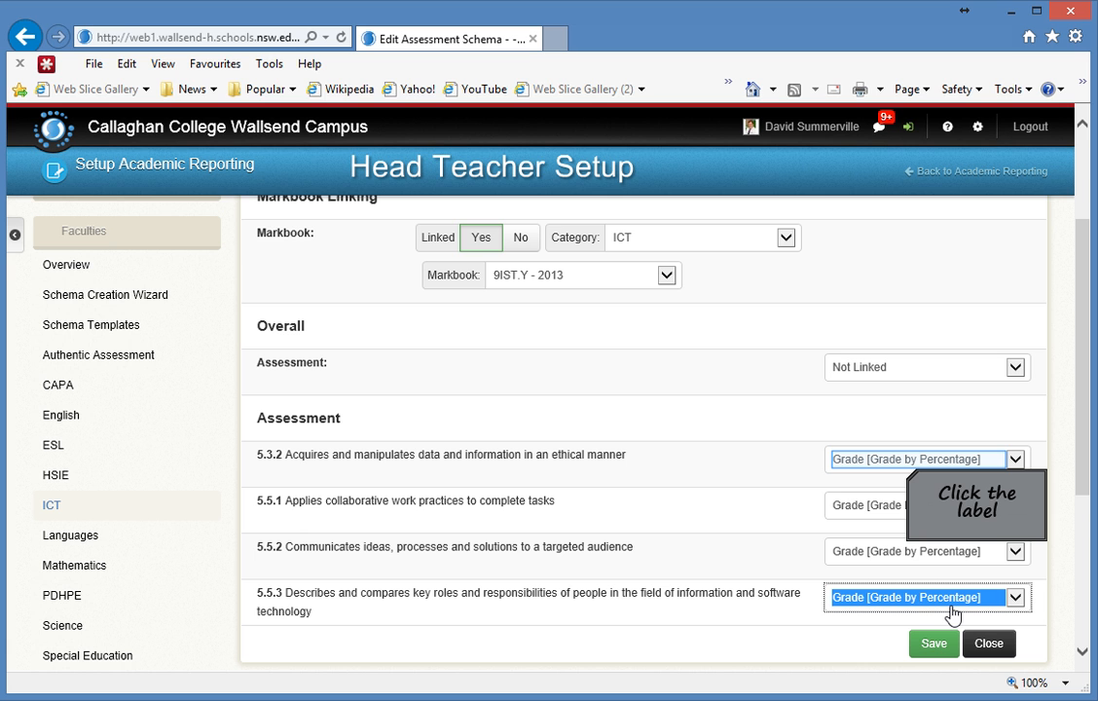
click(908, 472)
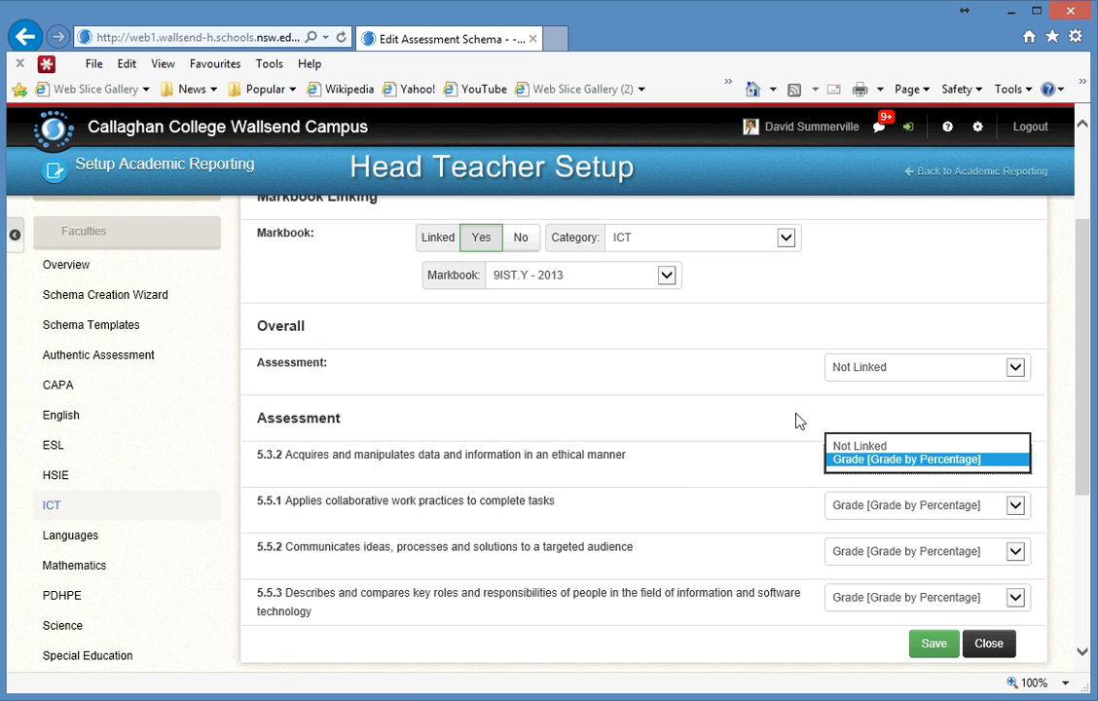
Open the teaching access of the second listed staff member in the reporting staff roles and select class 7DT10.
drag(1083, 331, 1095, 263)
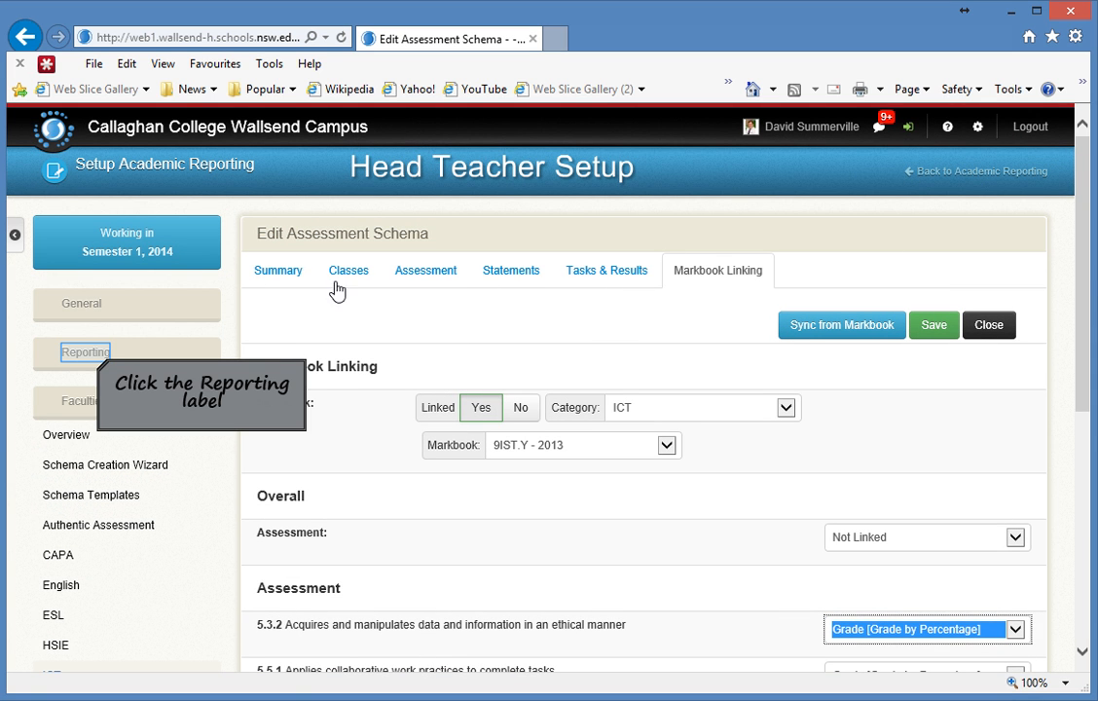
click(98, 363)
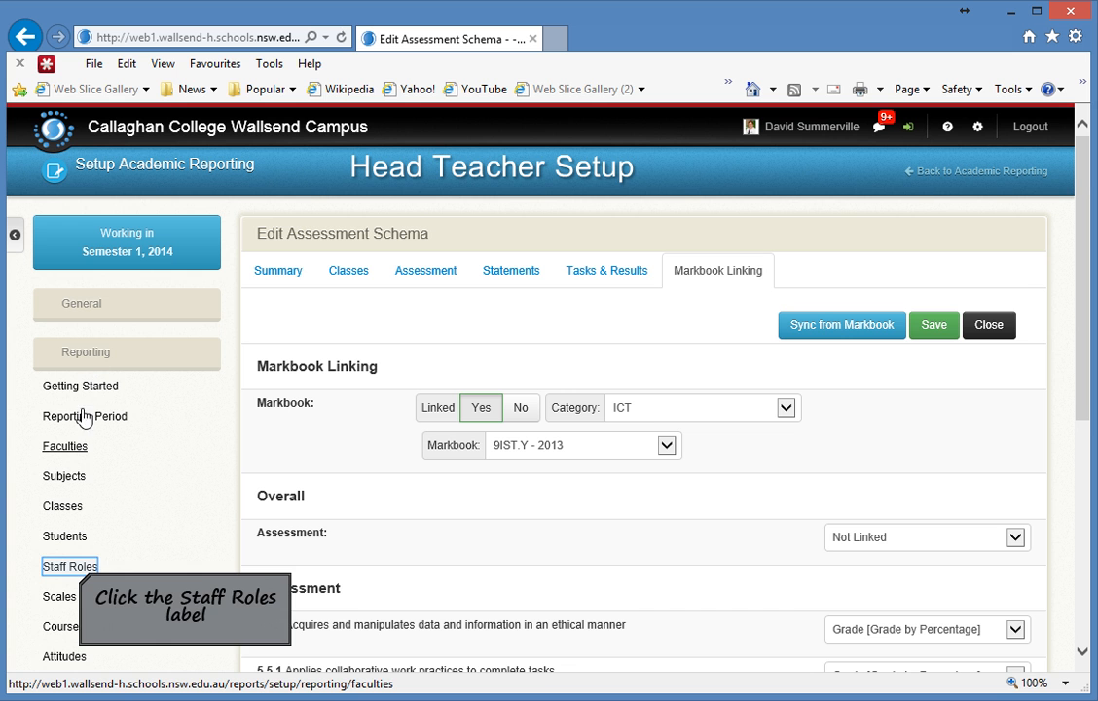
click(78, 568)
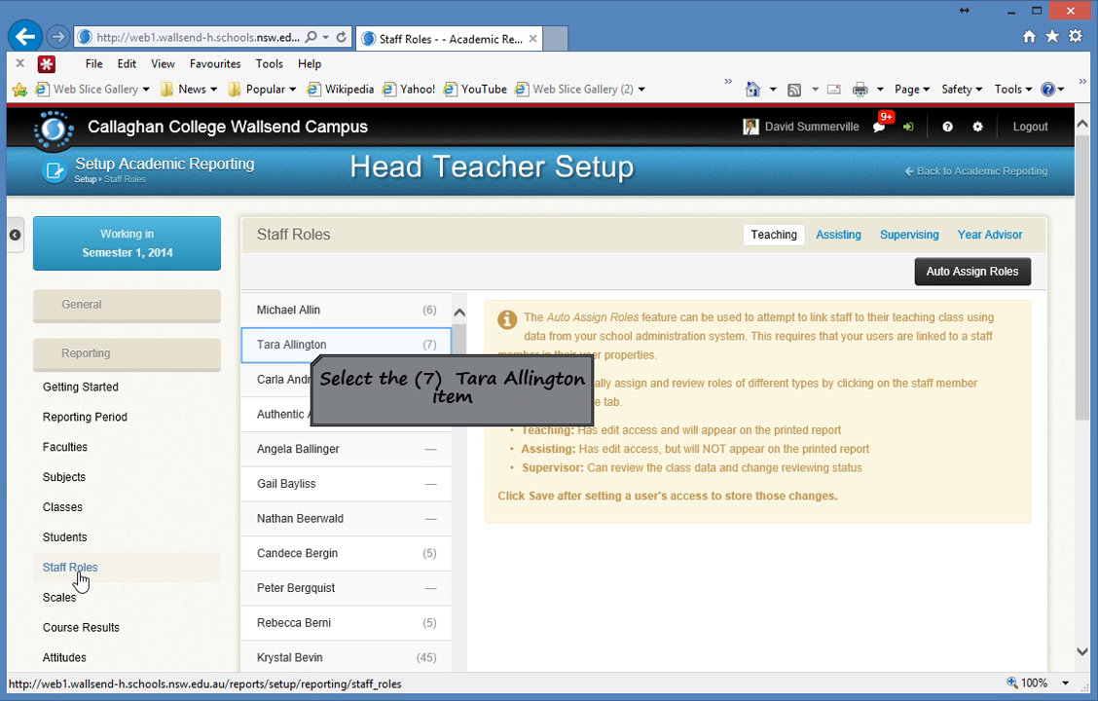
click(312, 359)
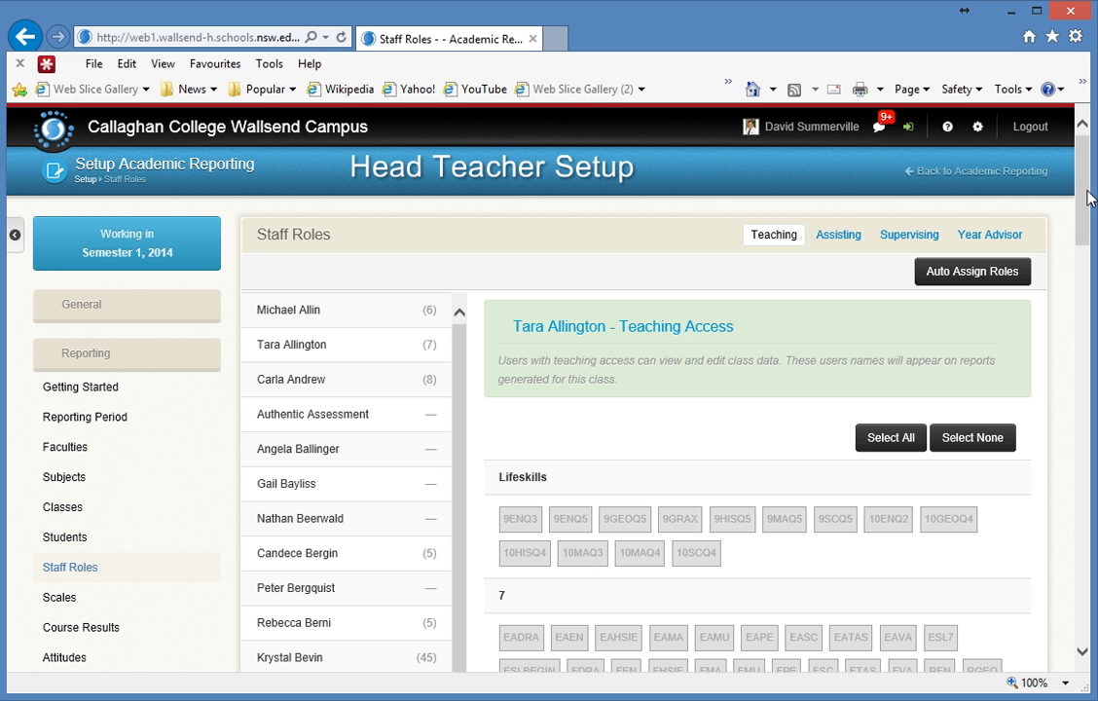
scroll(1052, 261, down, 1)
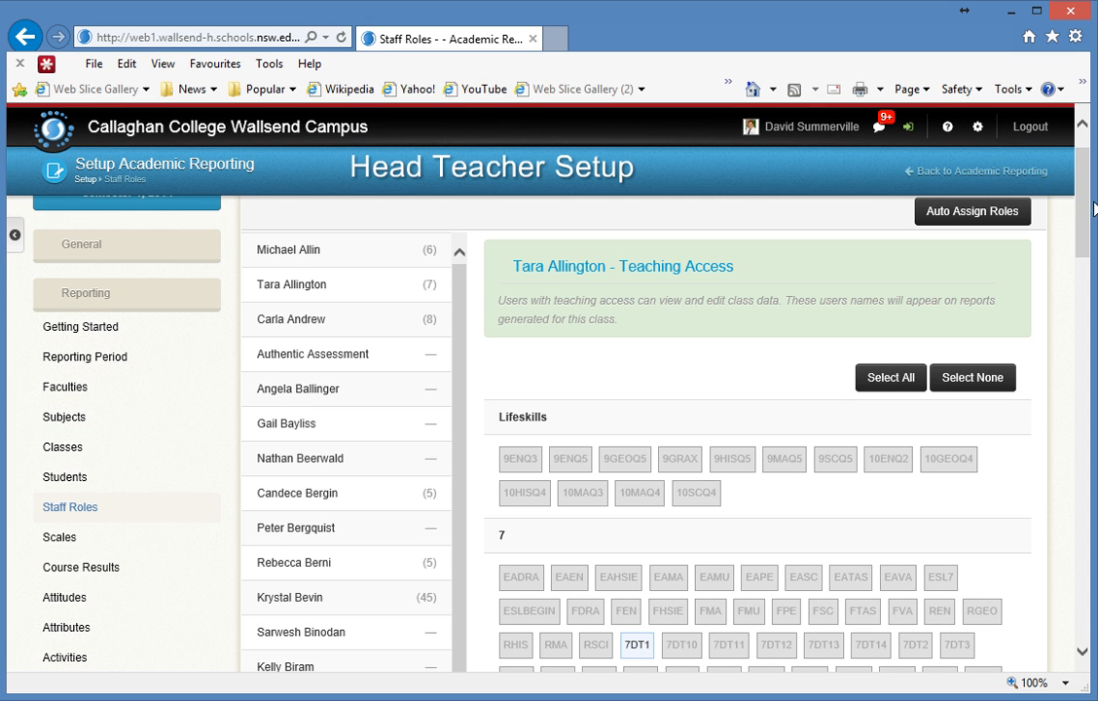
drag(1076, 199, 1081, 178)
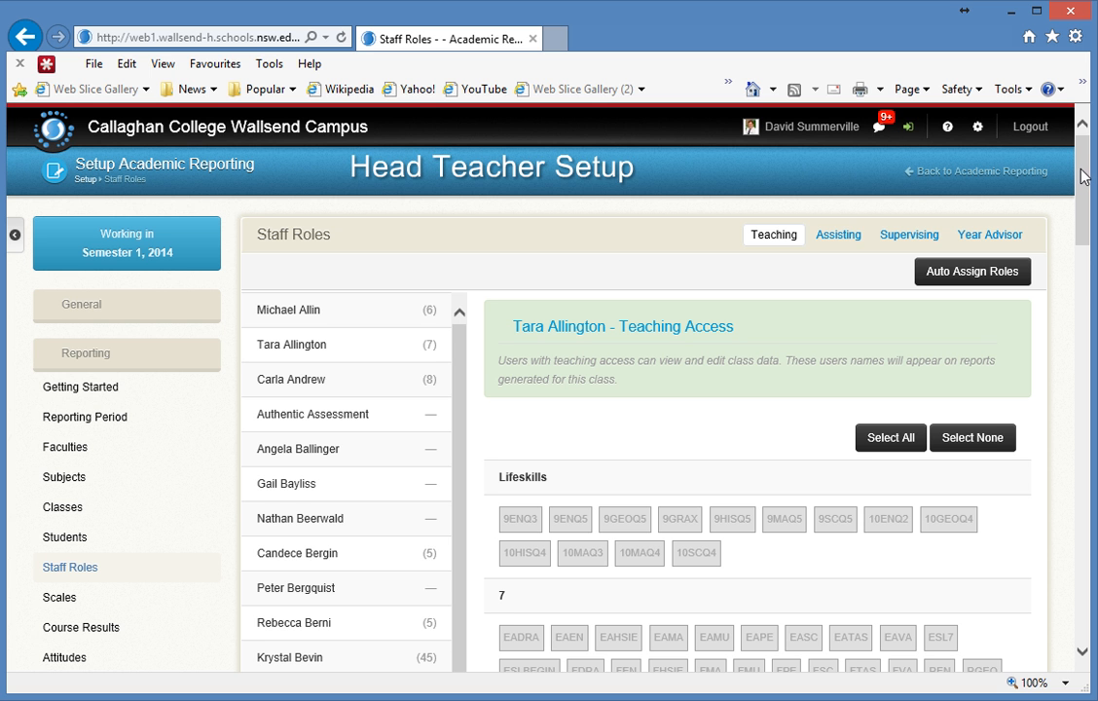
drag(1083, 168, 1094, 204)
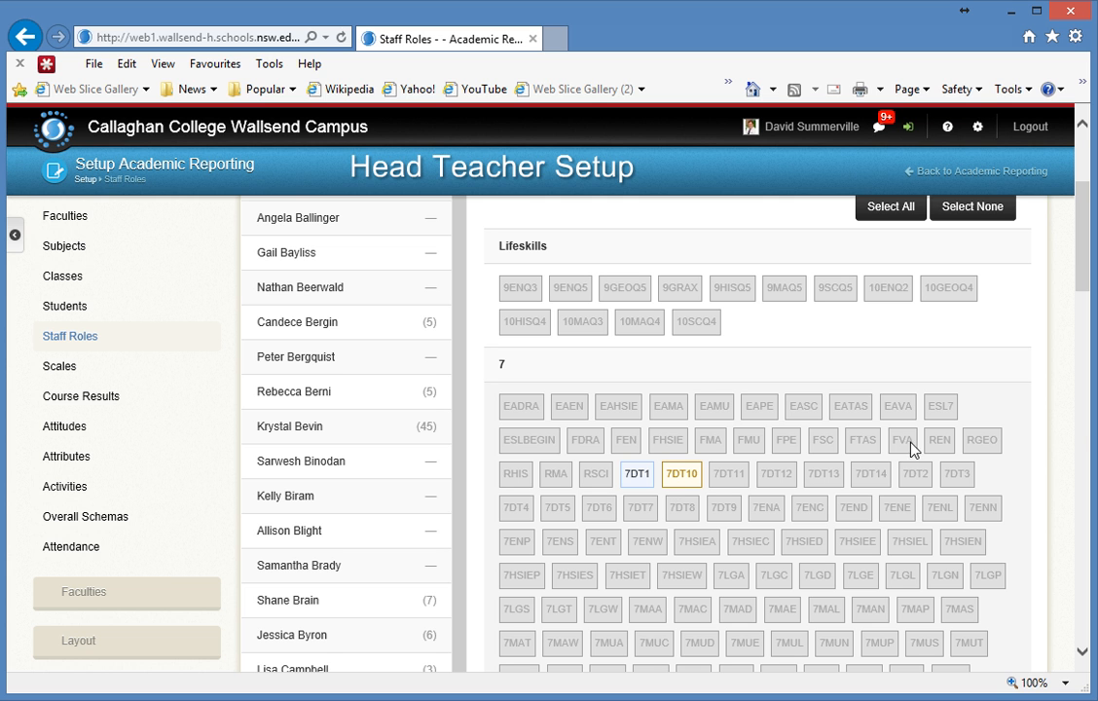
Switch the same staff member to assisting access and select class 7HSIEA.
drag(1088, 255, 1090, 199)
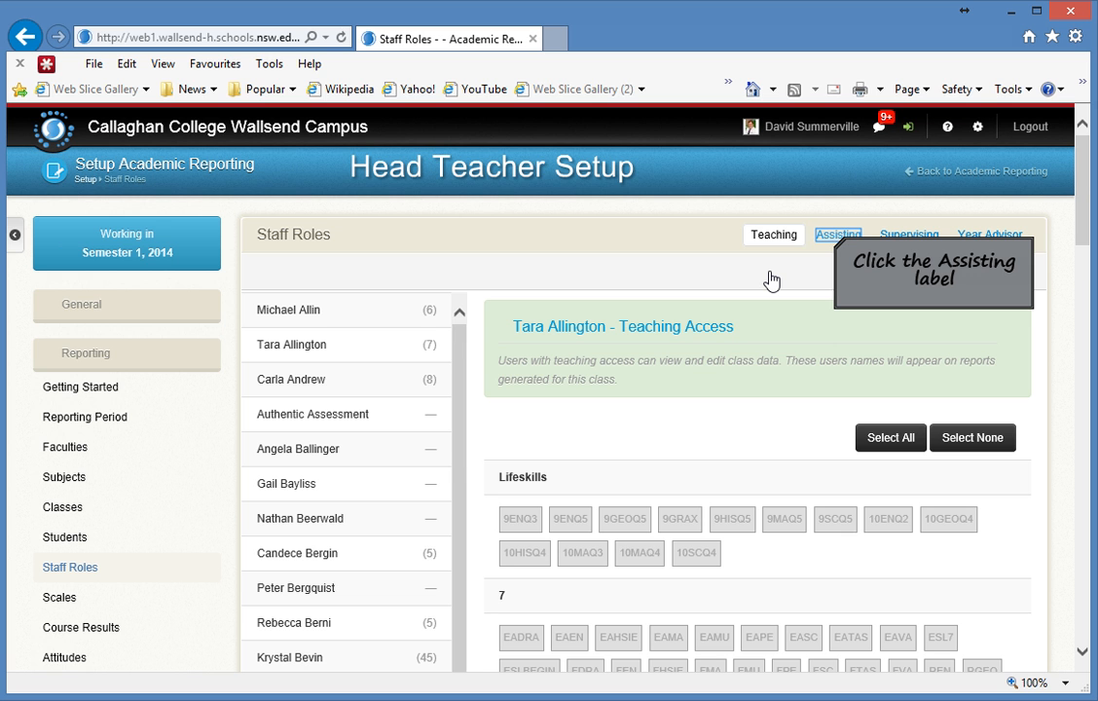
click(834, 236)
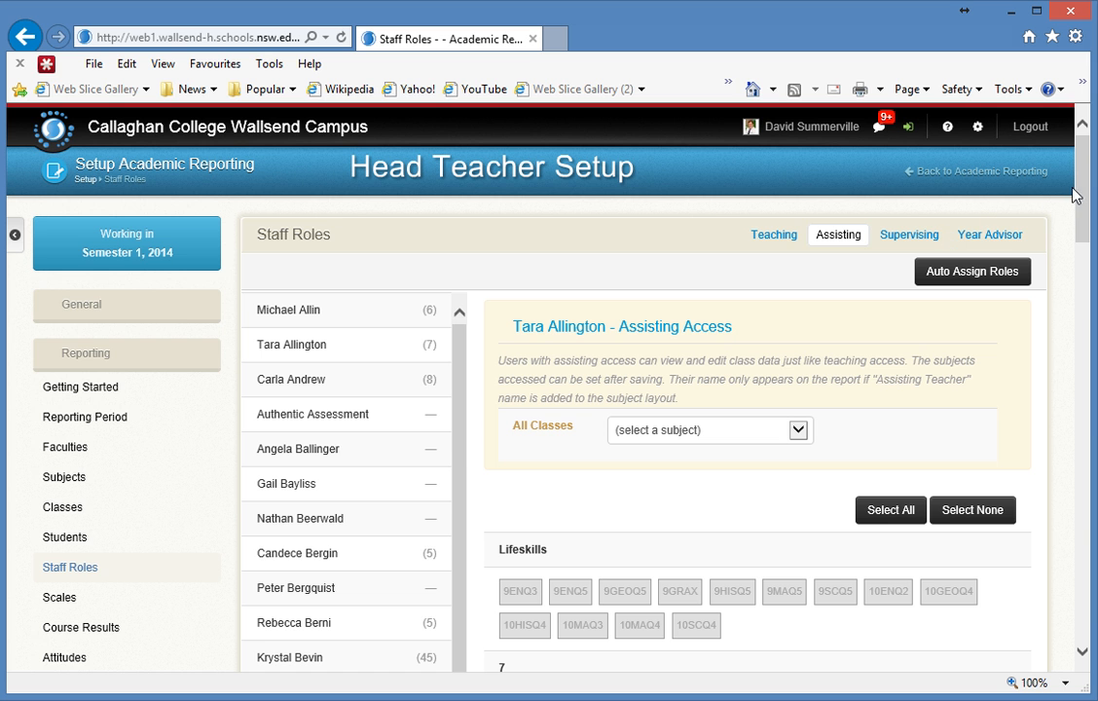
drag(1086, 176, 1086, 255)
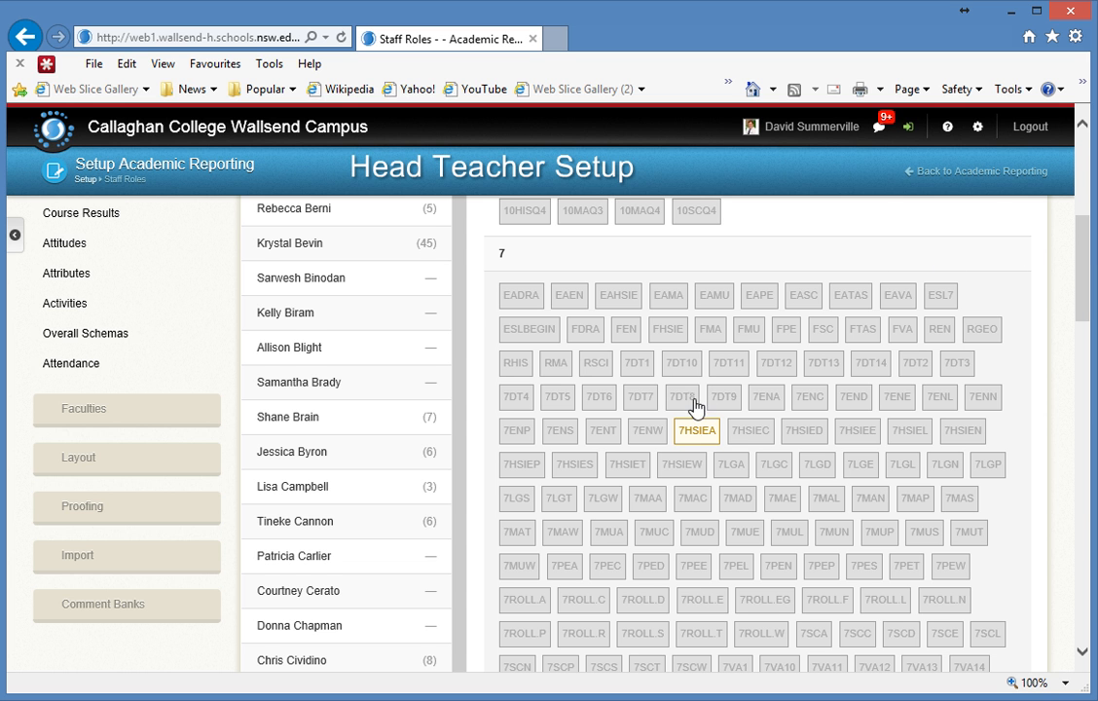
Review the supervising access and its available classes for the same staff member.
scroll(693, 437, up, 5)
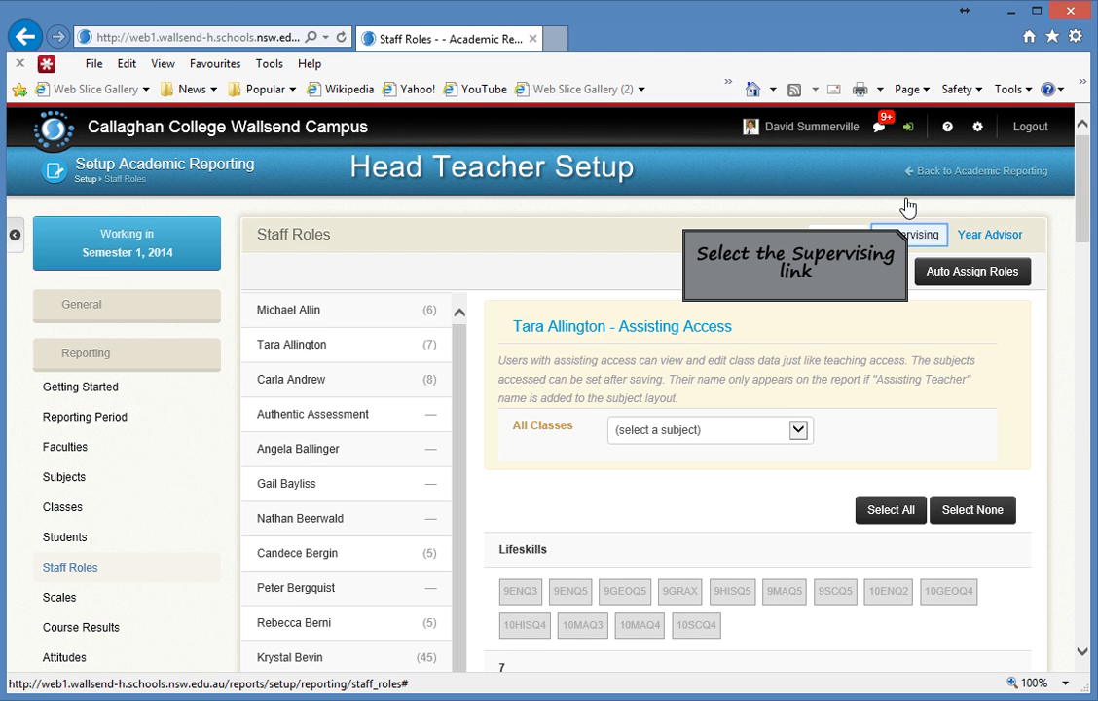
click(911, 238)
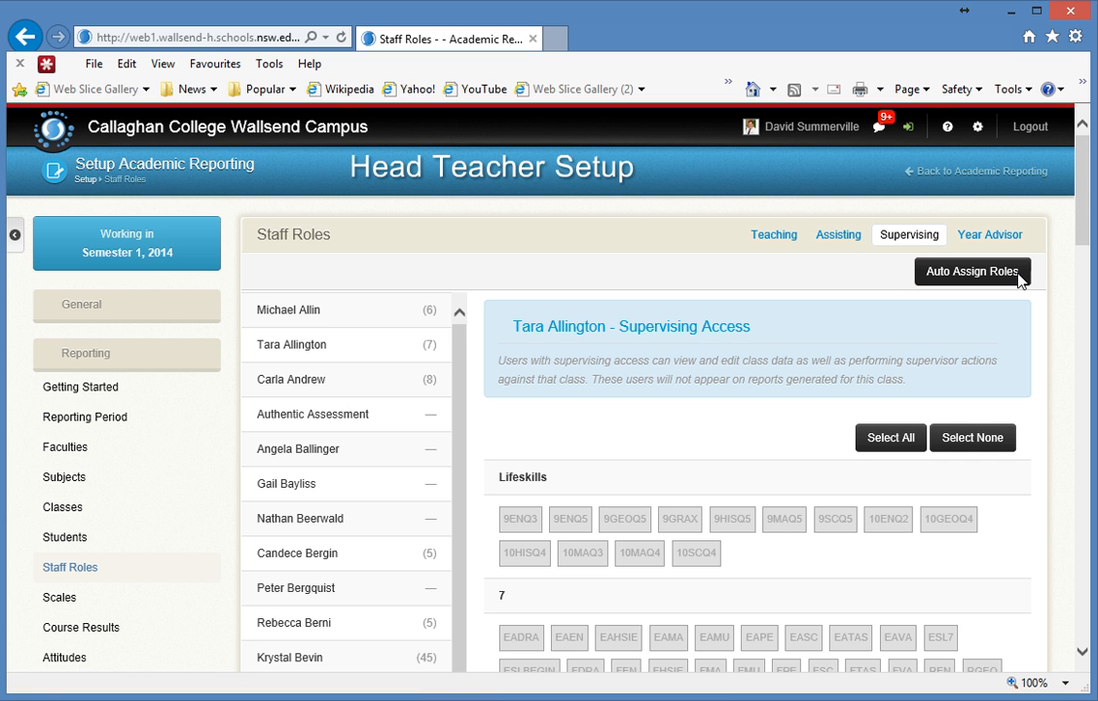
drag(1088, 177, 1091, 216)
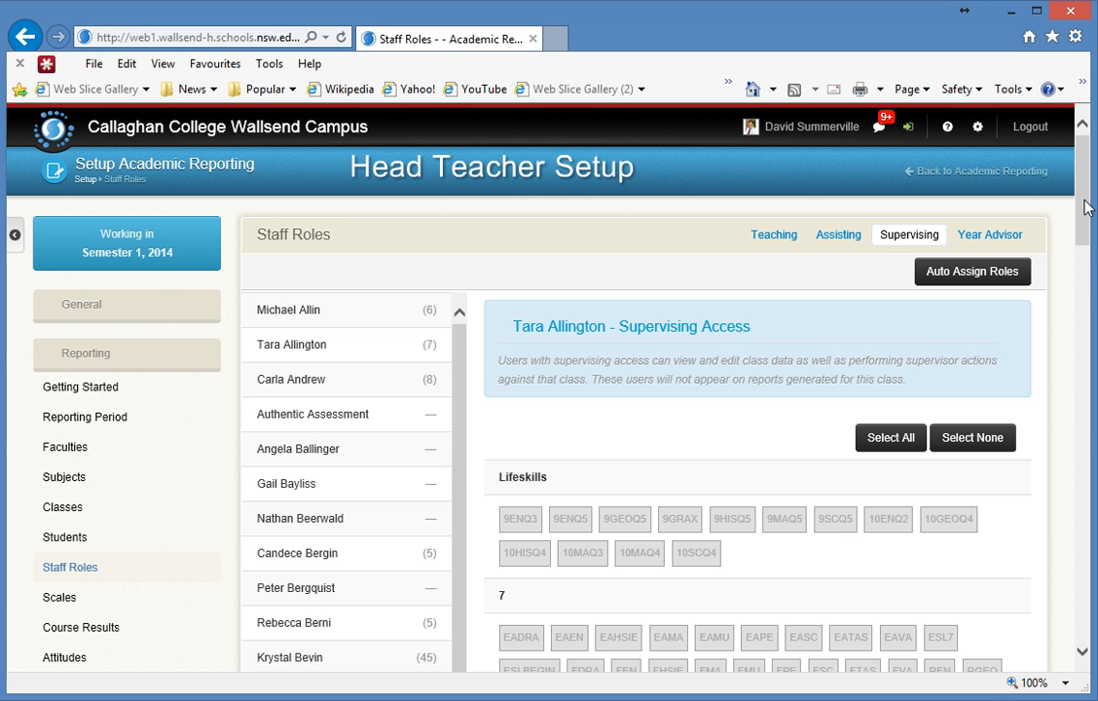
mouse_move(1084, 175)
mouse_down()
mouse_move(1090, 233)
mouse_move(1088, 180)
mouse_up()
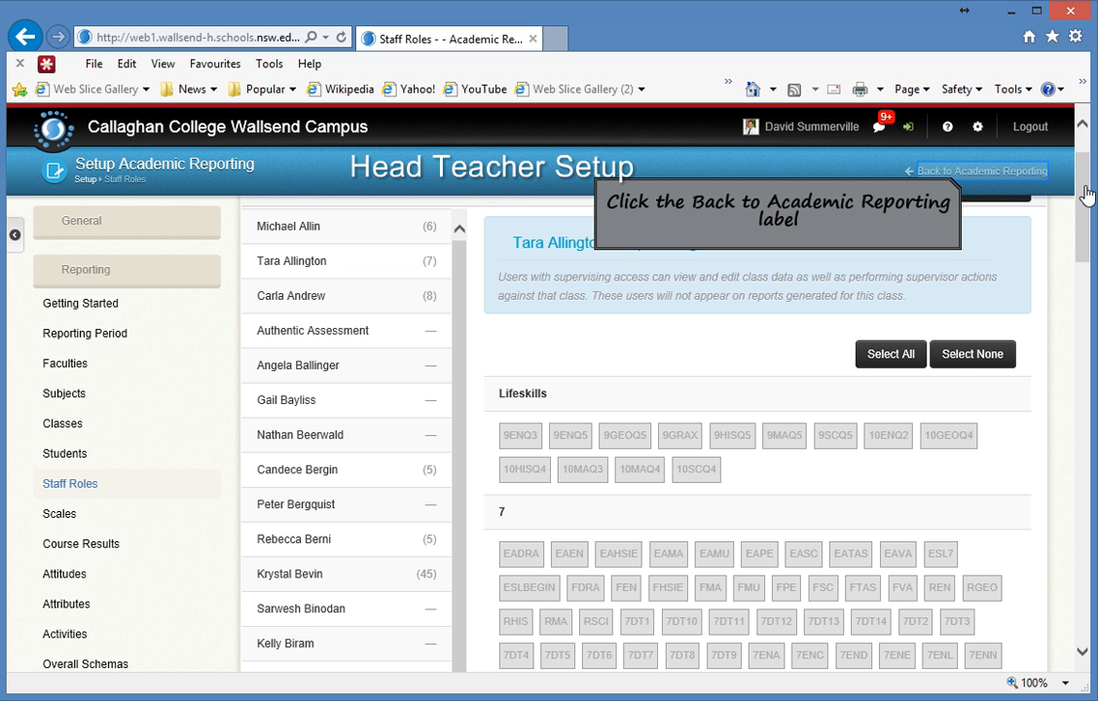
Return to Academic Reporting, open the class status of 8GMX1 and show its signoff options.
click(967, 172)
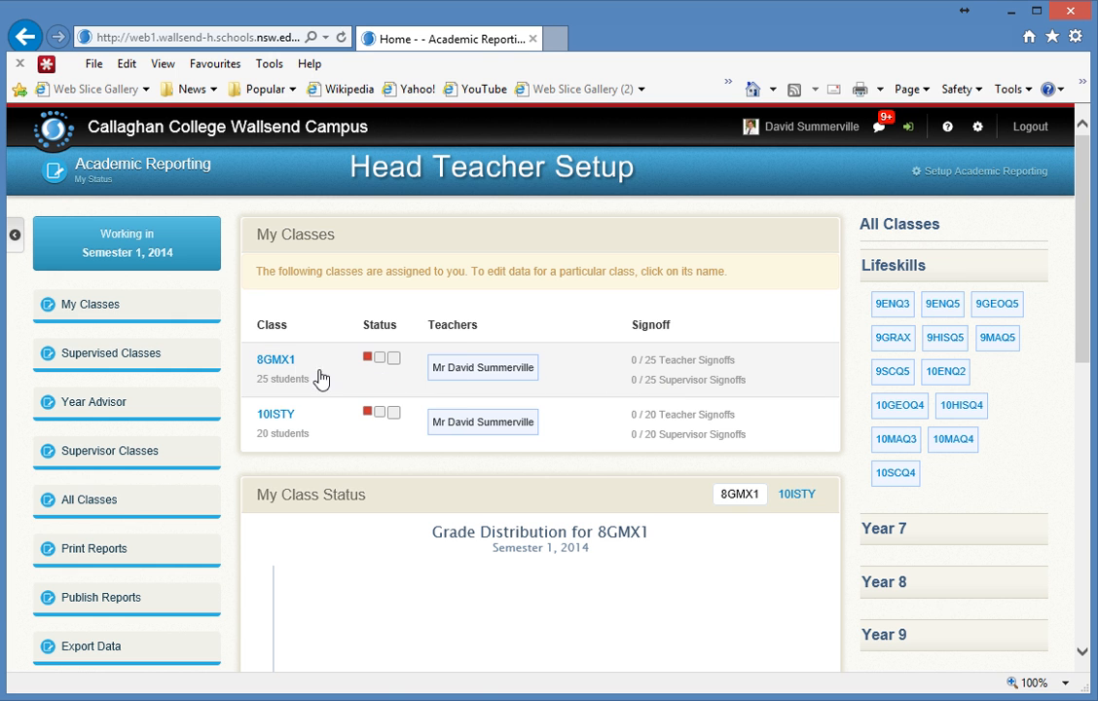
click(273, 360)
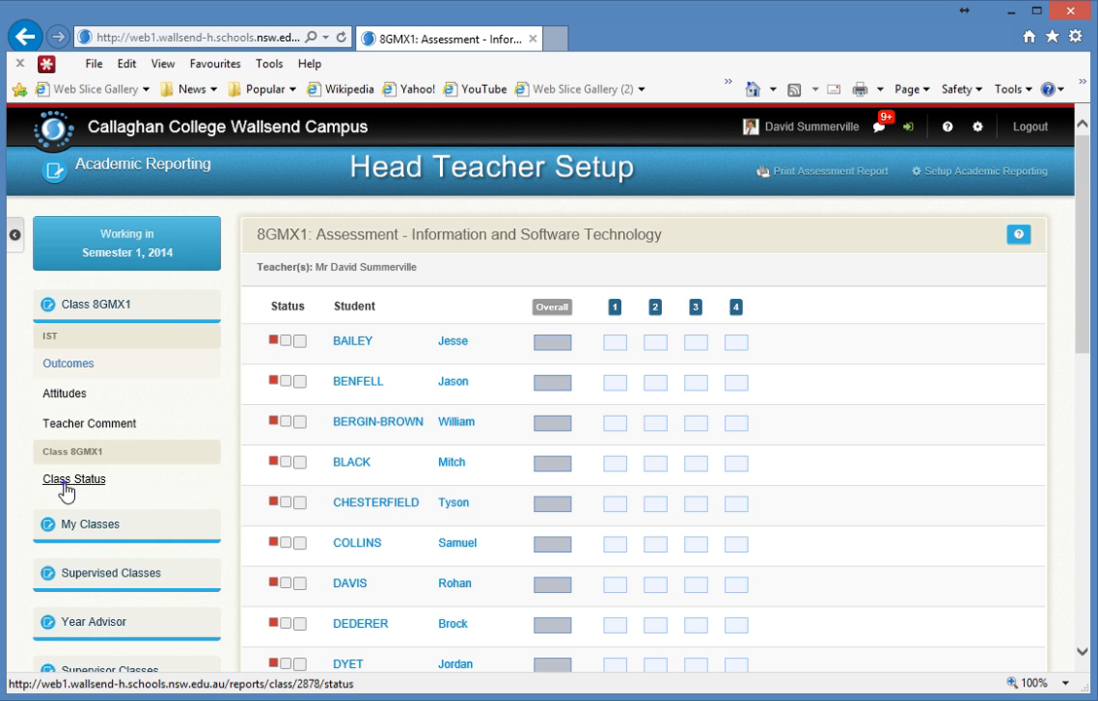
click(65, 482)
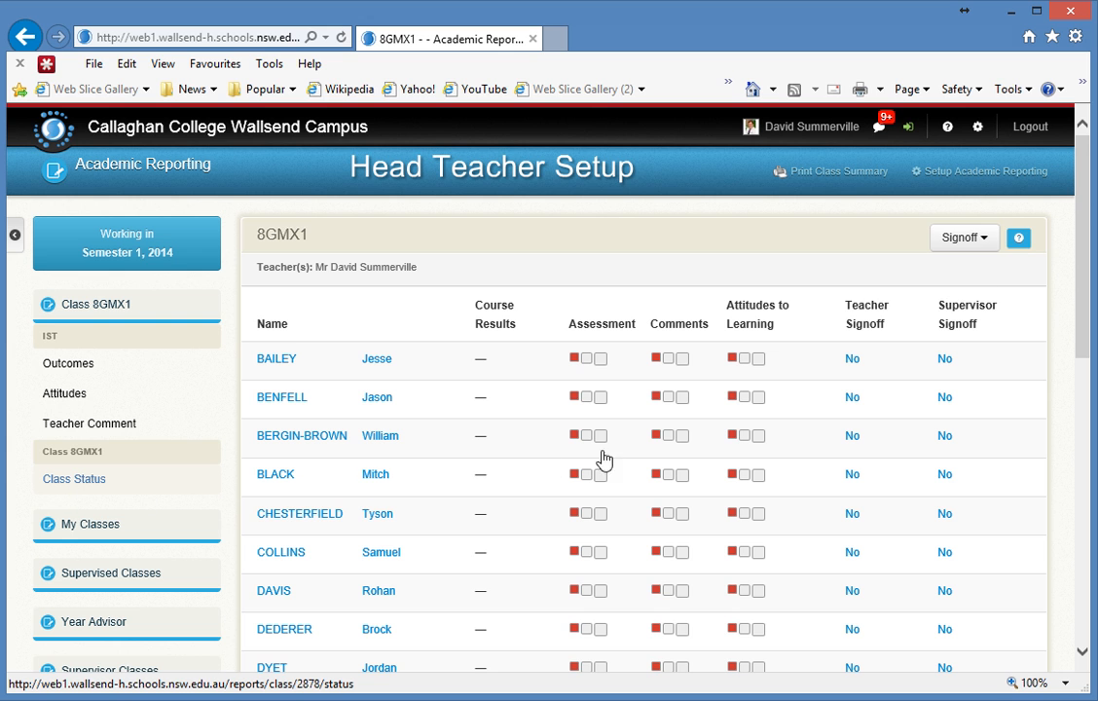
click(985, 239)
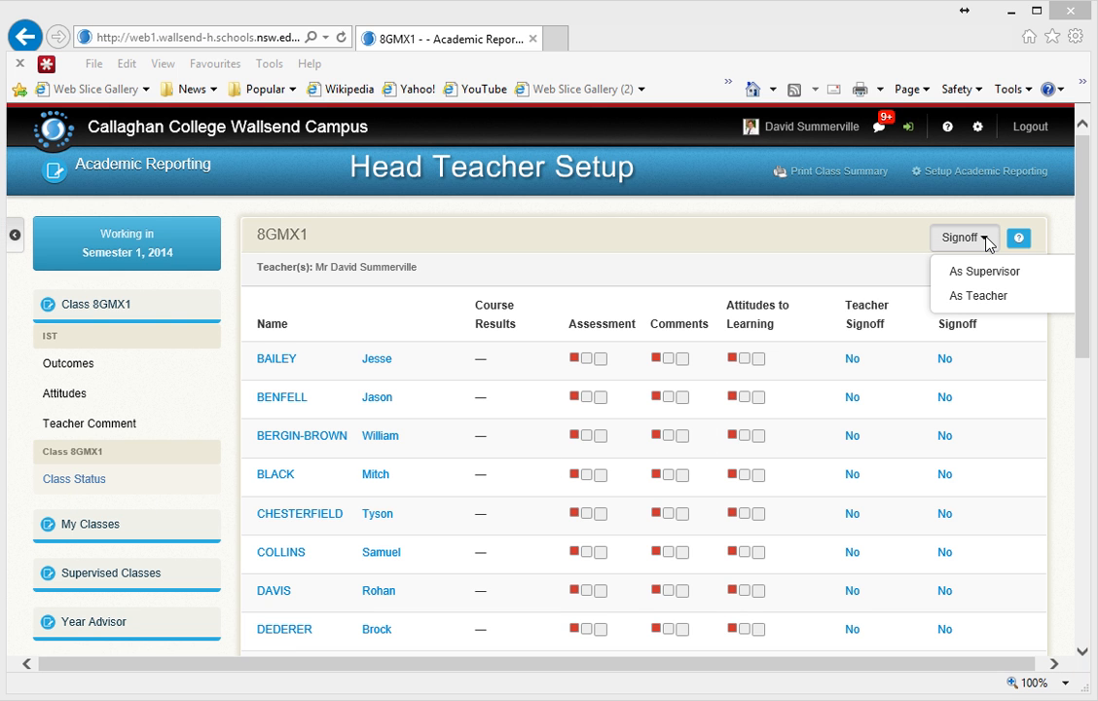